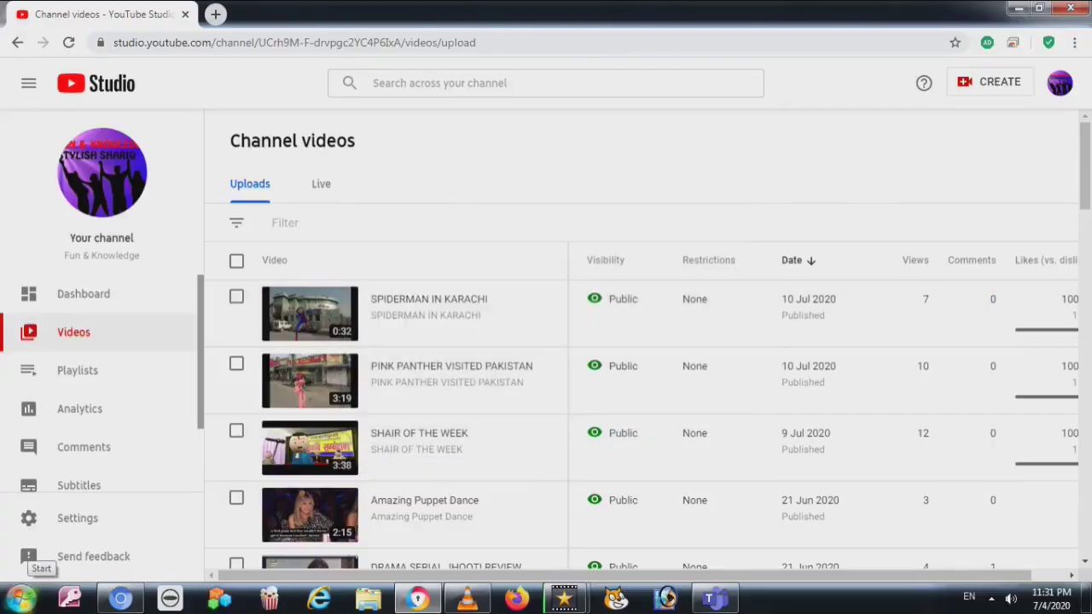
# Launch Control Panel from the right column of the Windows 7 Start menu
pyautogui.click(19, 597)
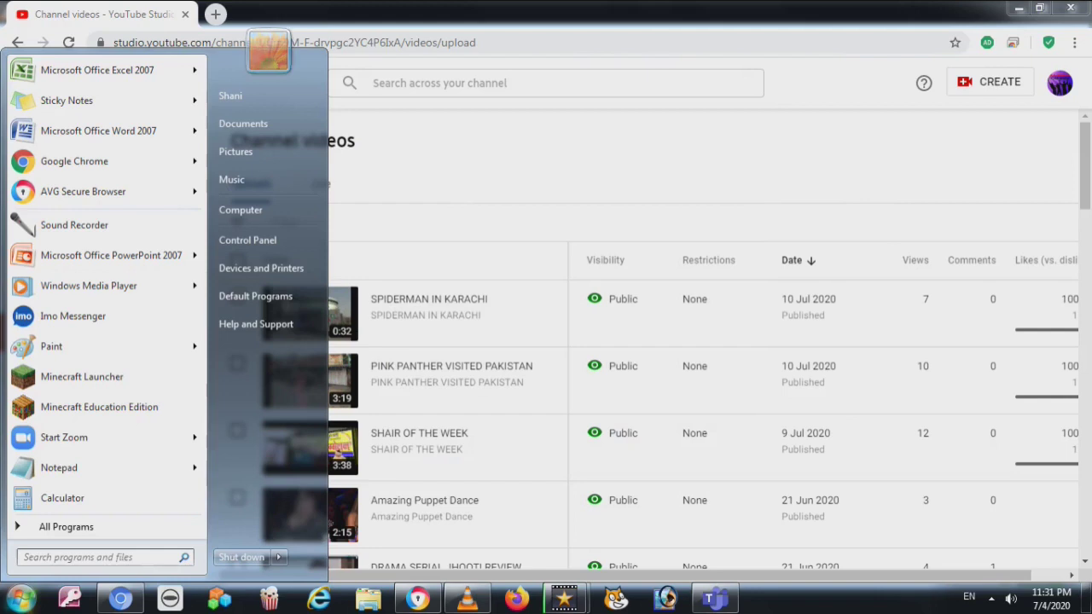
pyautogui.click(247, 240)
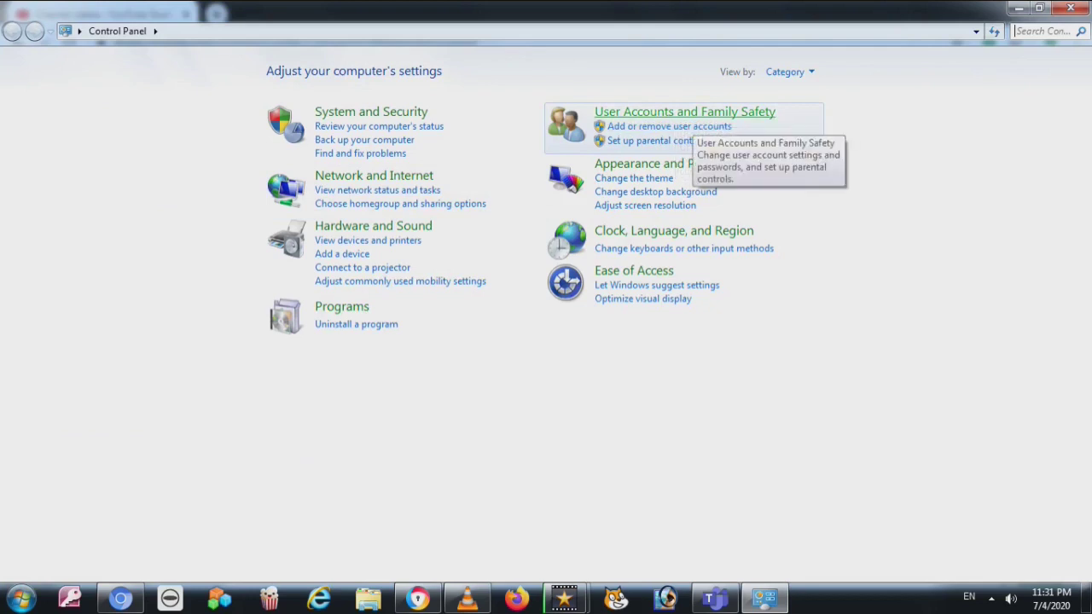
# Reach the User Accounts settings page through User Accounts and Family Safety
pyautogui.click(685, 111)
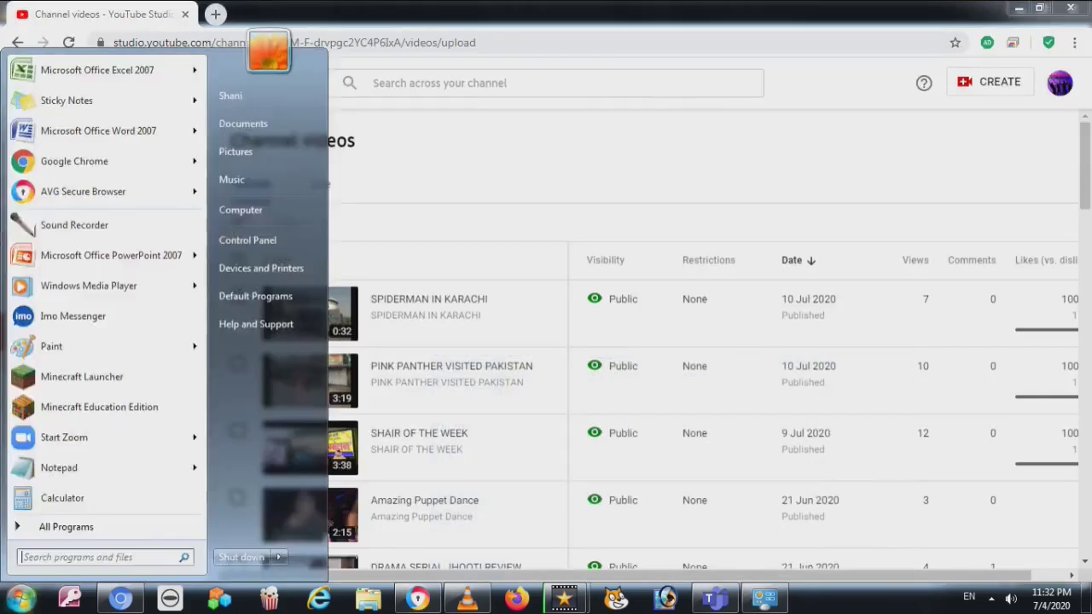
pyautogui.write('user')
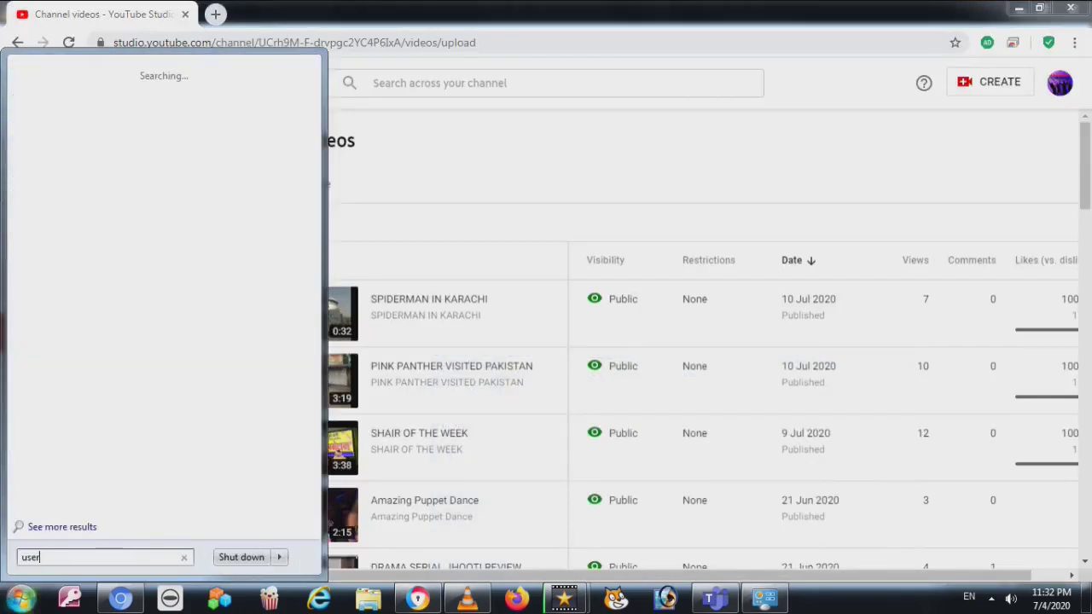
pyautogui.press('Up')
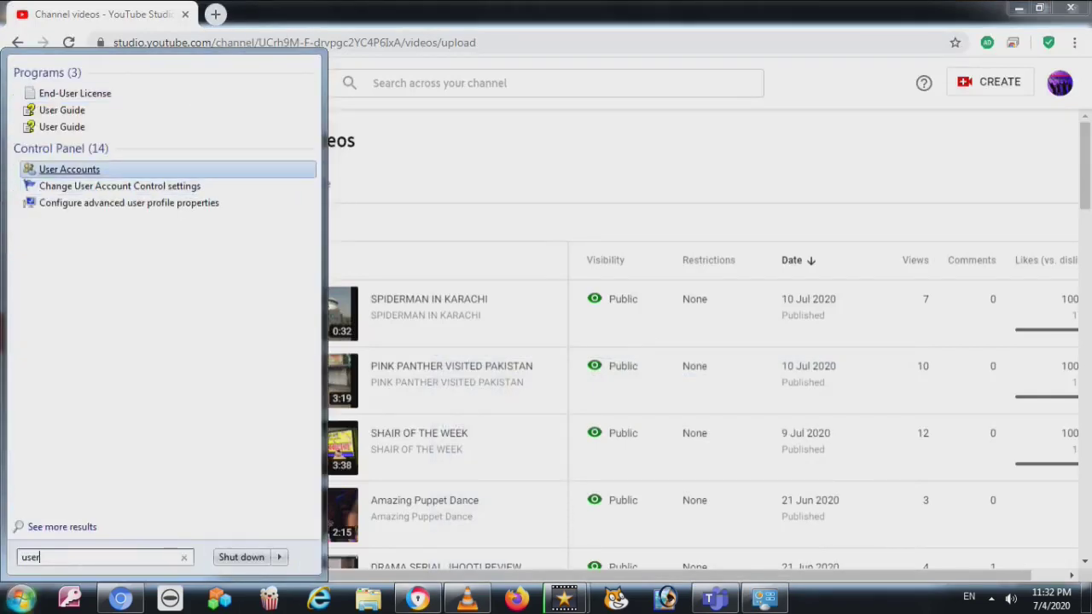
pyautogui.press('Return')
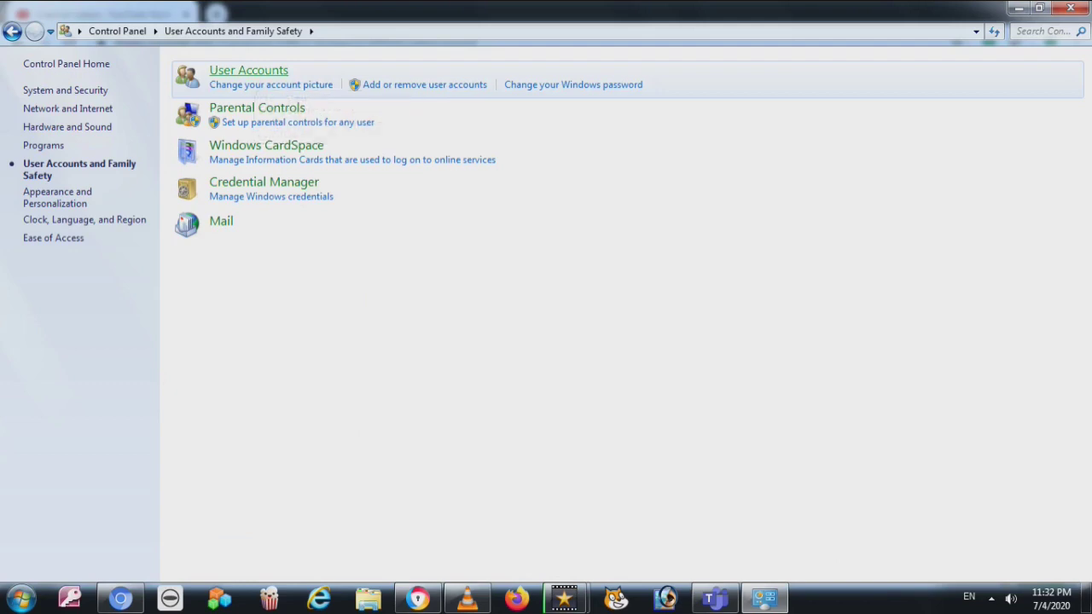
pyautogui.click(249, 70)
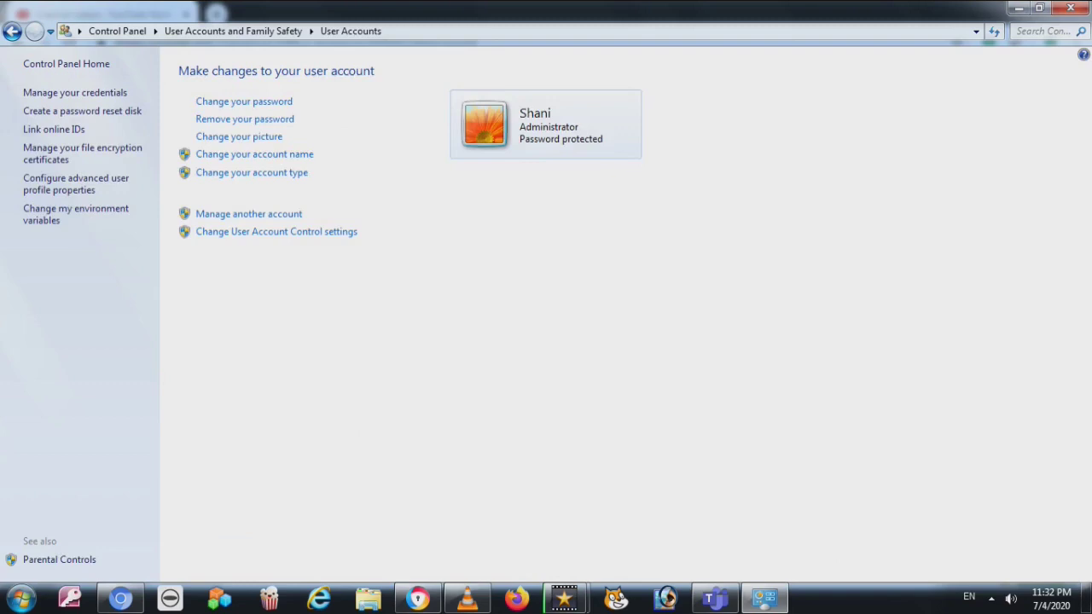
pyautogui.click(244, 101)
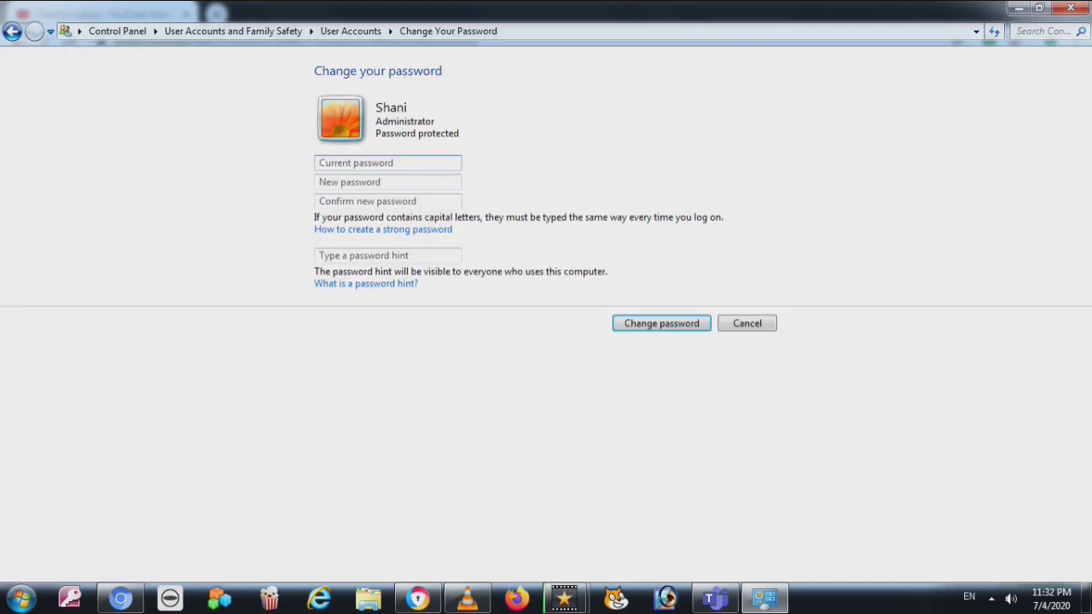
pyautogui.click(388, 255)
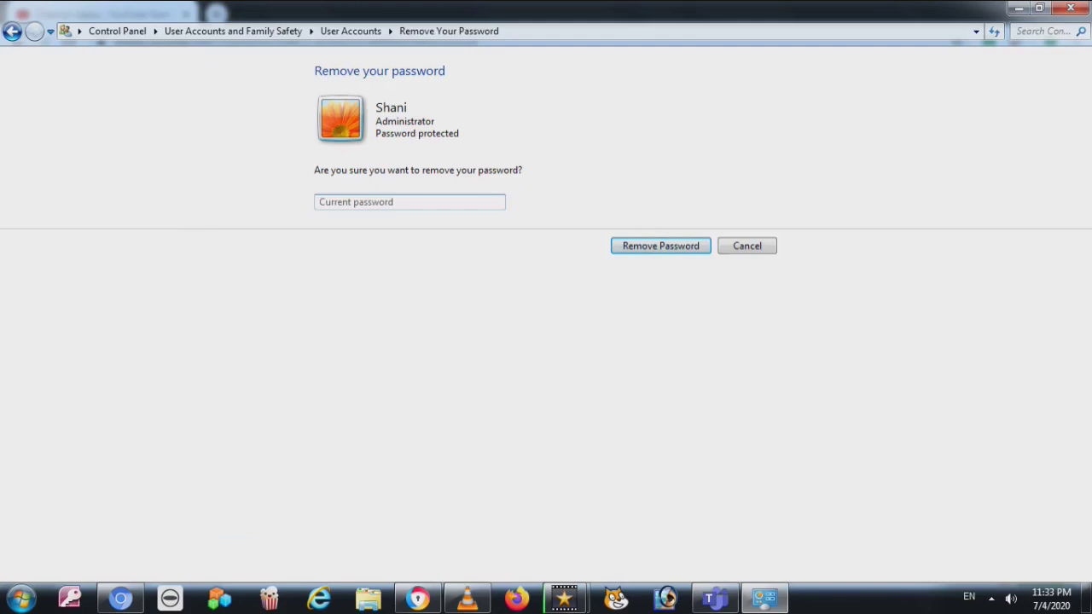
pyautogui.press('Escape')
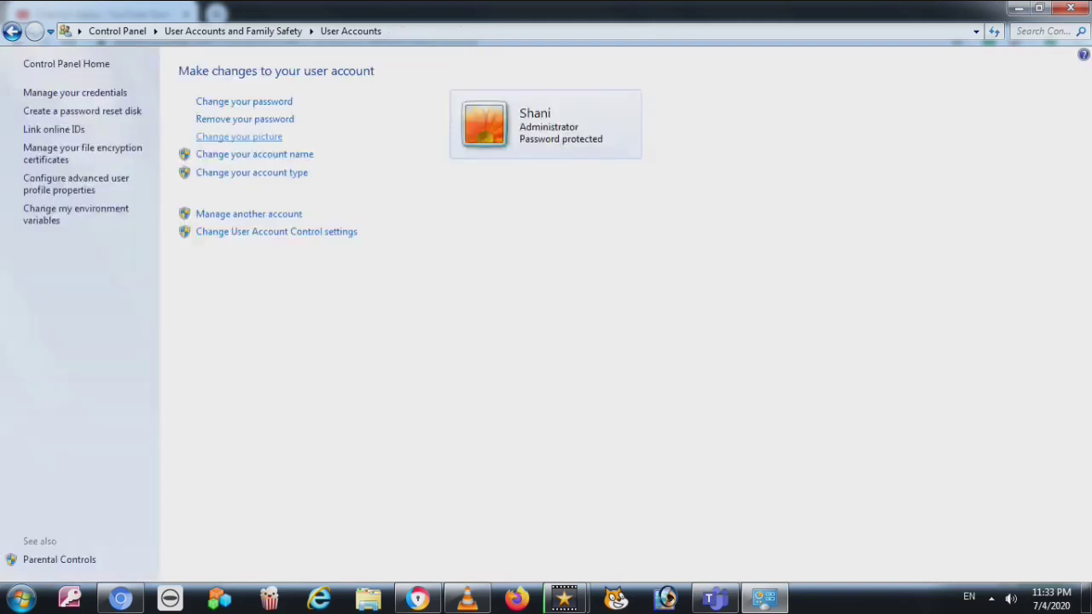
pyautogui.click(239, 137)
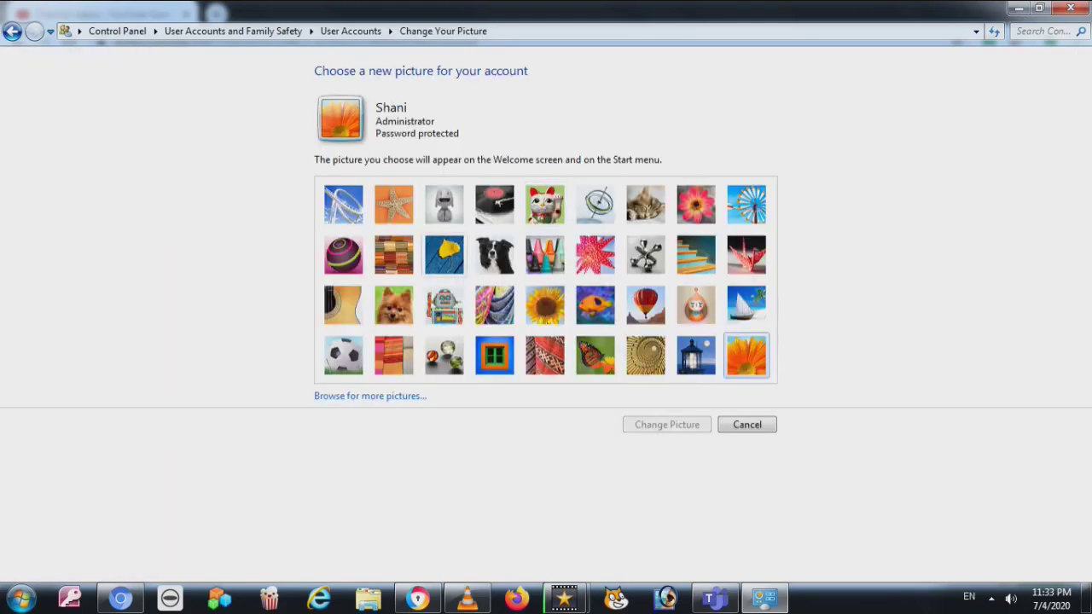
# Set your account picture to the purple striped ball, leaving your account name unchanged
pyautogui.click(343, 255)
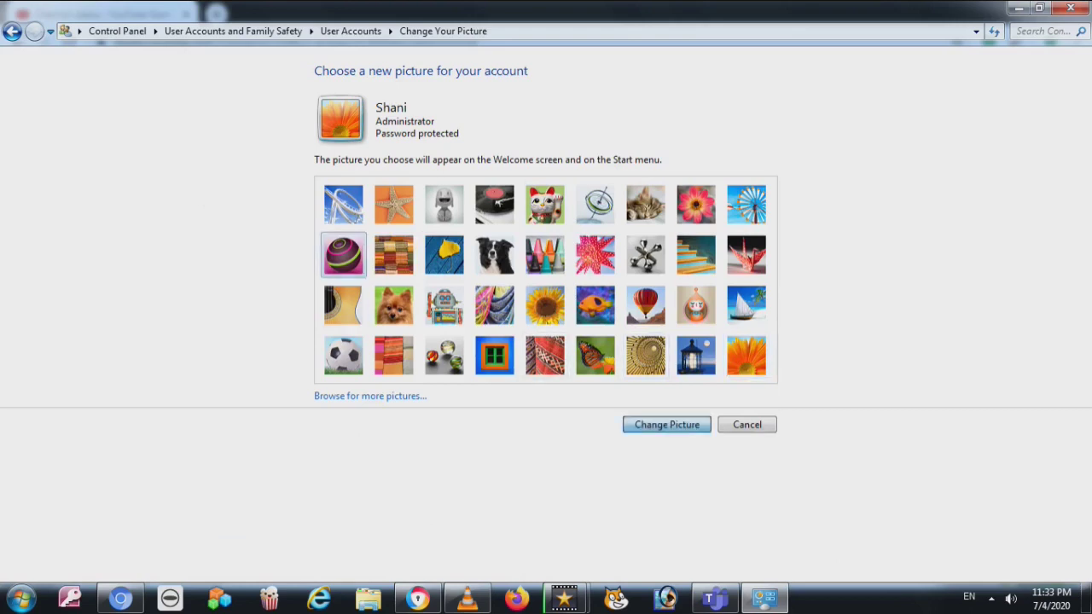
pyautogui.press('Return')
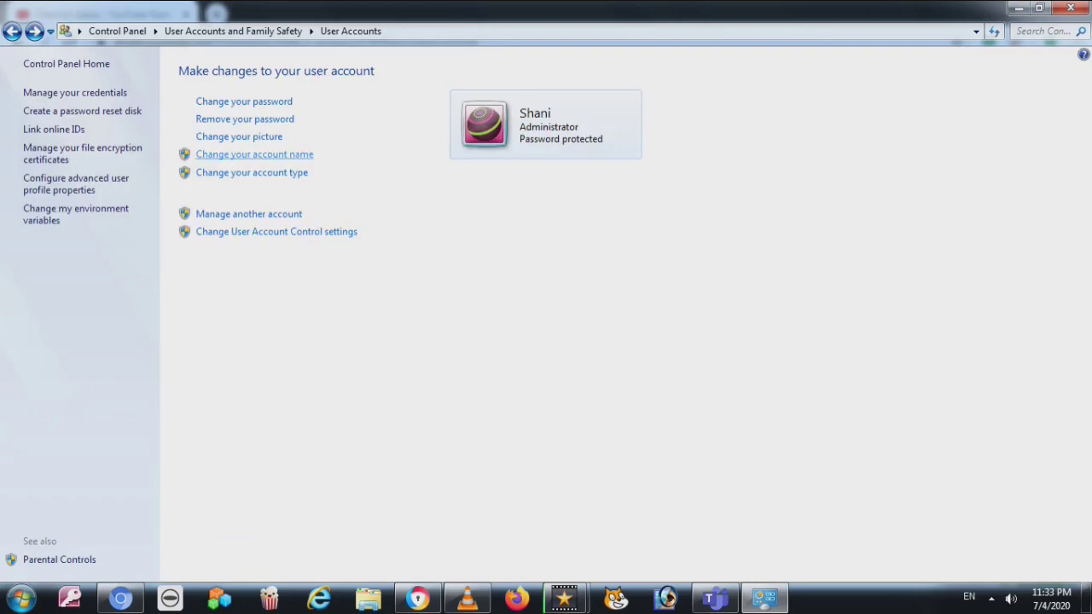
pyautogui.click(254, 154)
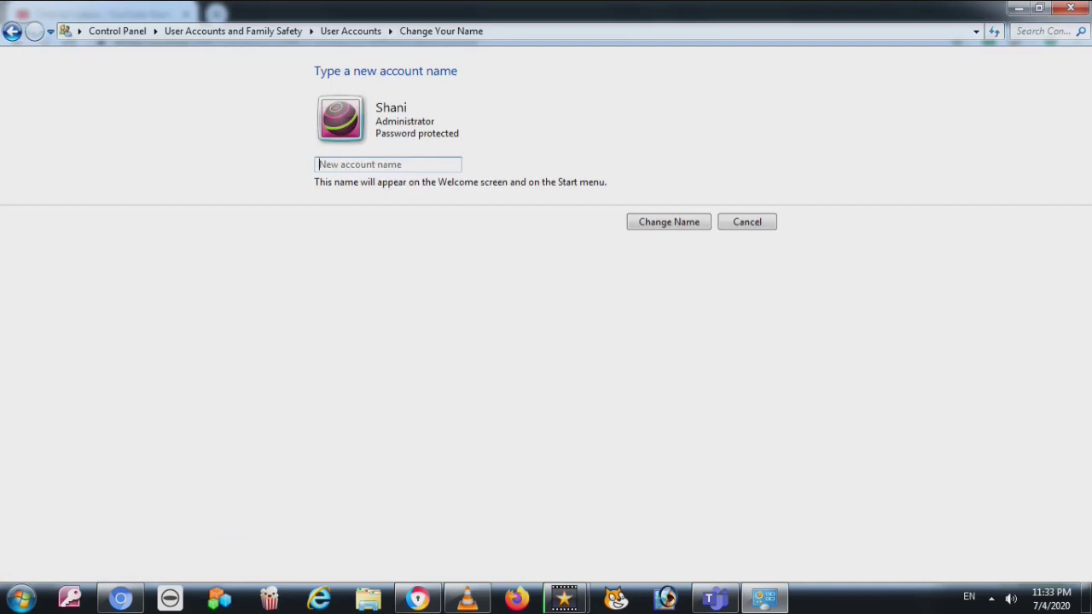
pyautogui.write('SHARIQ')
pyautogui.press('Return')
pyautogui.click(251, 173)
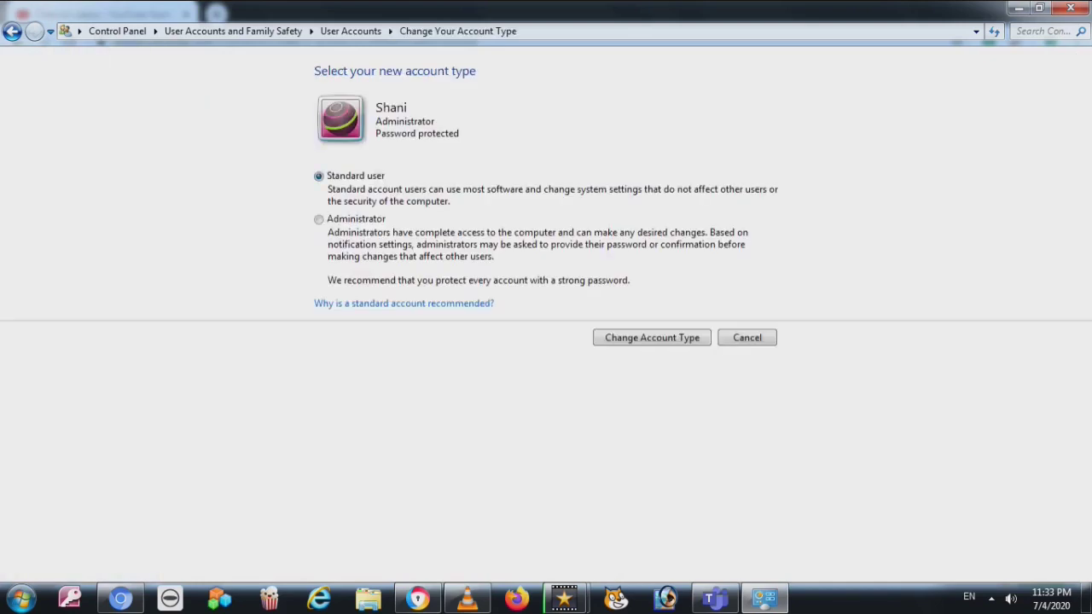
pyautogui.click(318, 220)
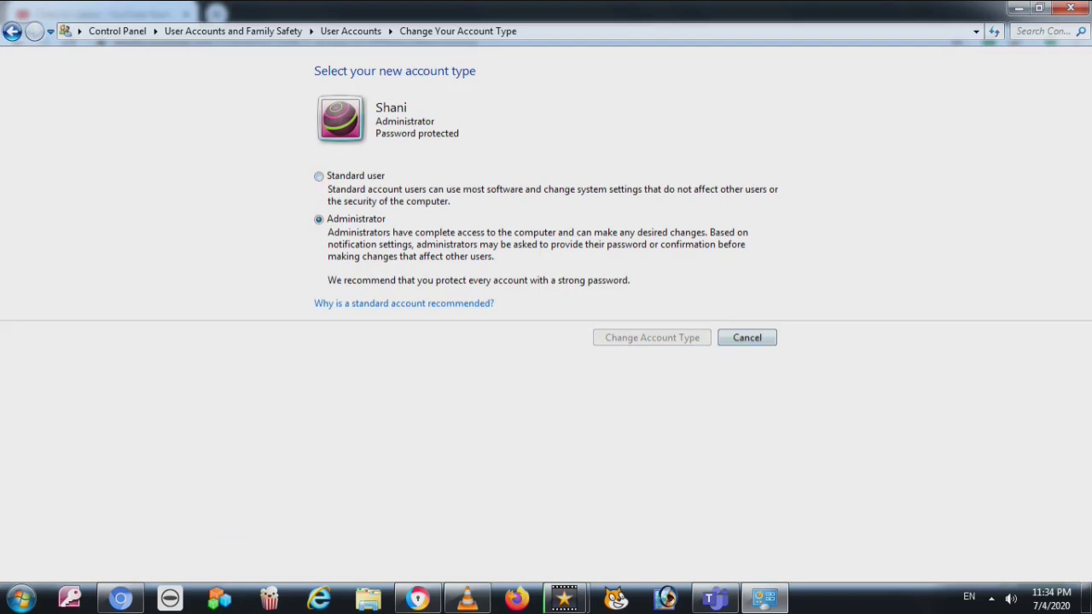
pyautogui.hotkey('alt', 'Left')
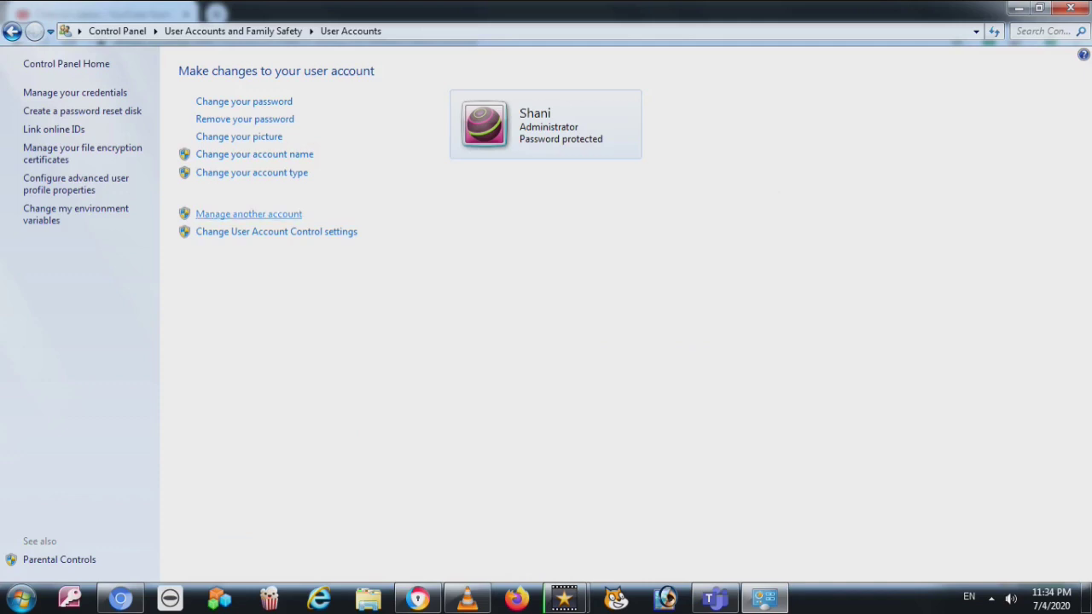
pyautogui.click(248, 215)
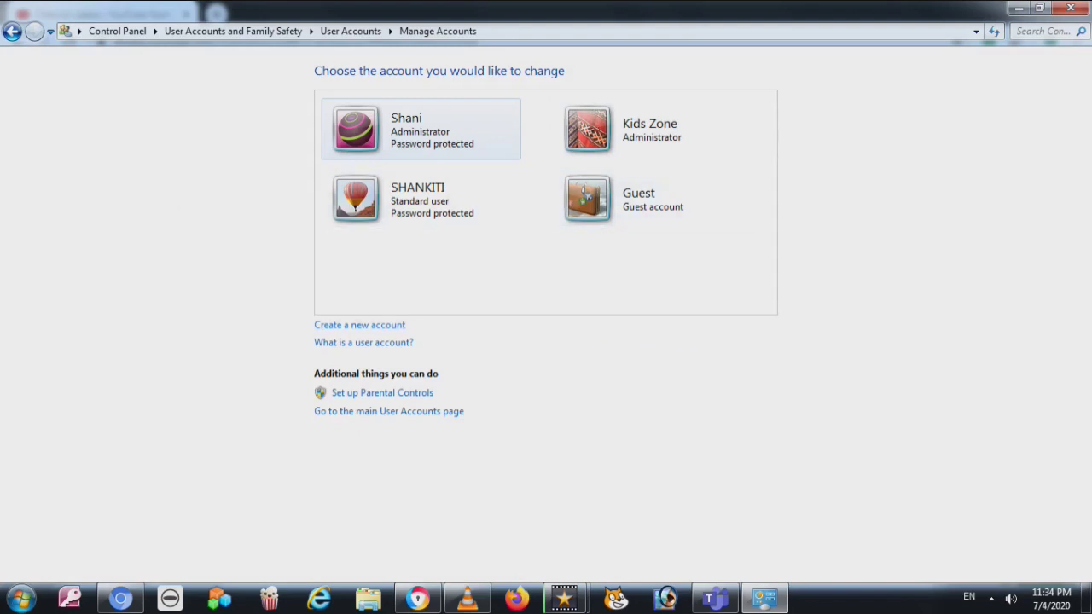
# Create TESTING as a new Administrator account from the new account form
pyautogui.click(360, 325)
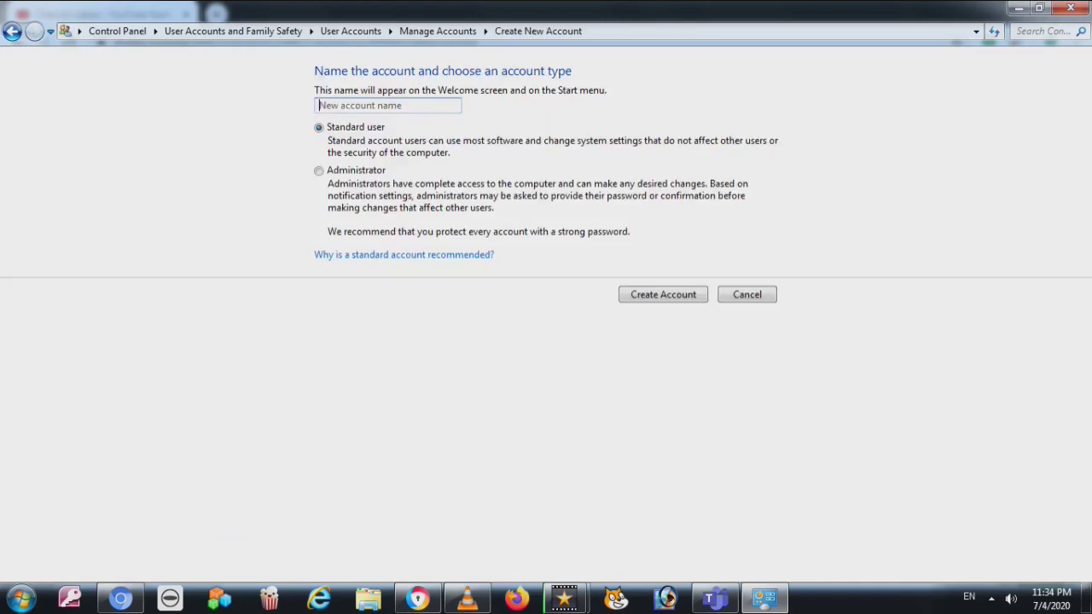
pyautogui.hotkey('alt', 'Left')
pyautogui.hotkey('alt', 'Right')
pyautogui.click(387, 105)
pyautogui.write('TESTING')
pyautogui.click(318, 170)
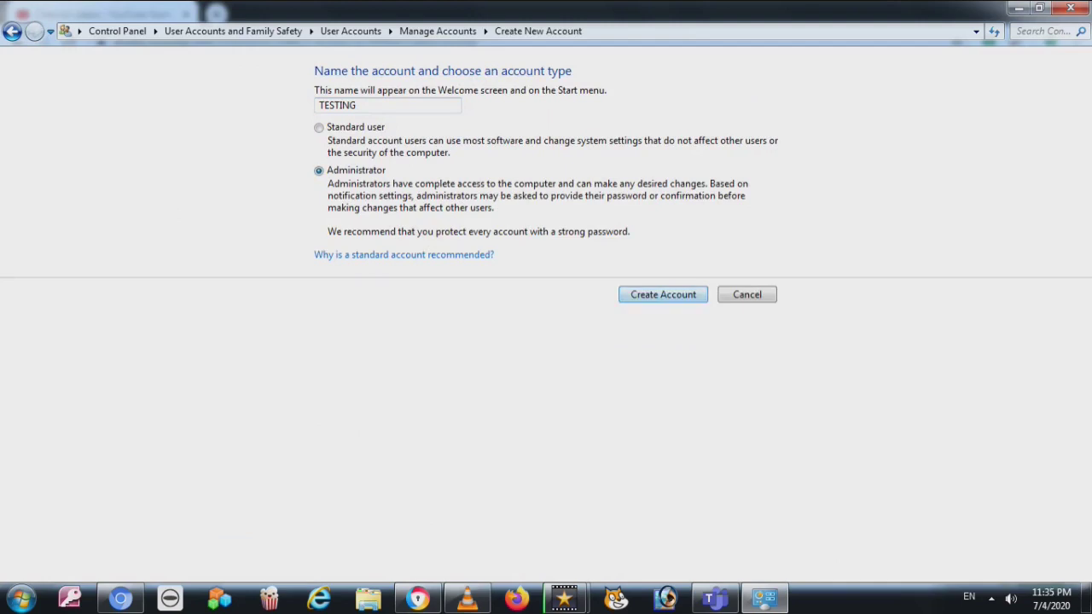
pyautogui.press('Return')
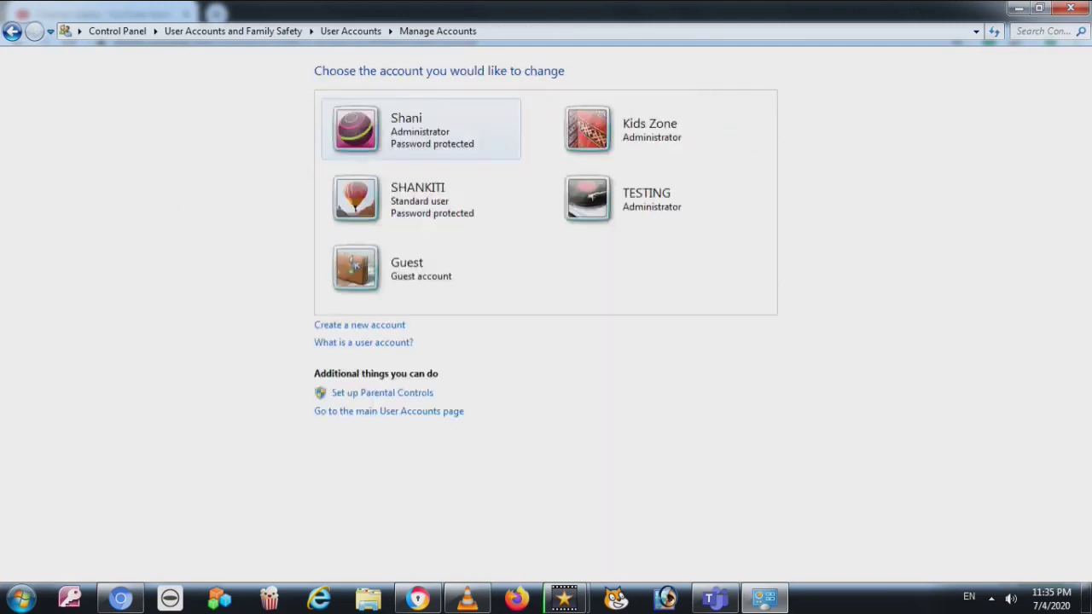
pyautogui.click(653, 198)
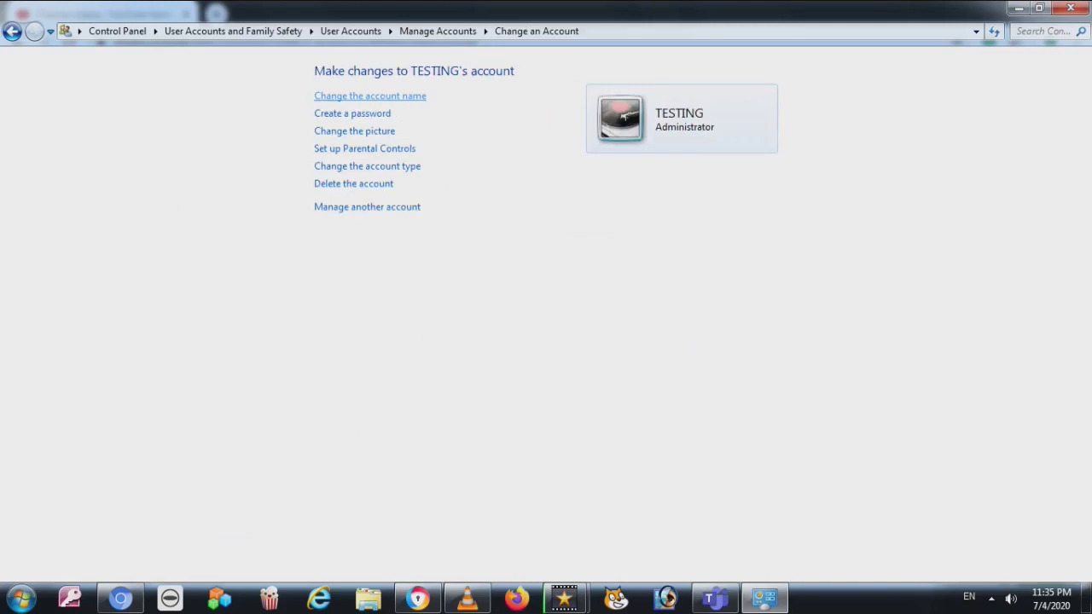
# Rename the TESTING account to SHARIQ
pyautogui.click(369, 96)
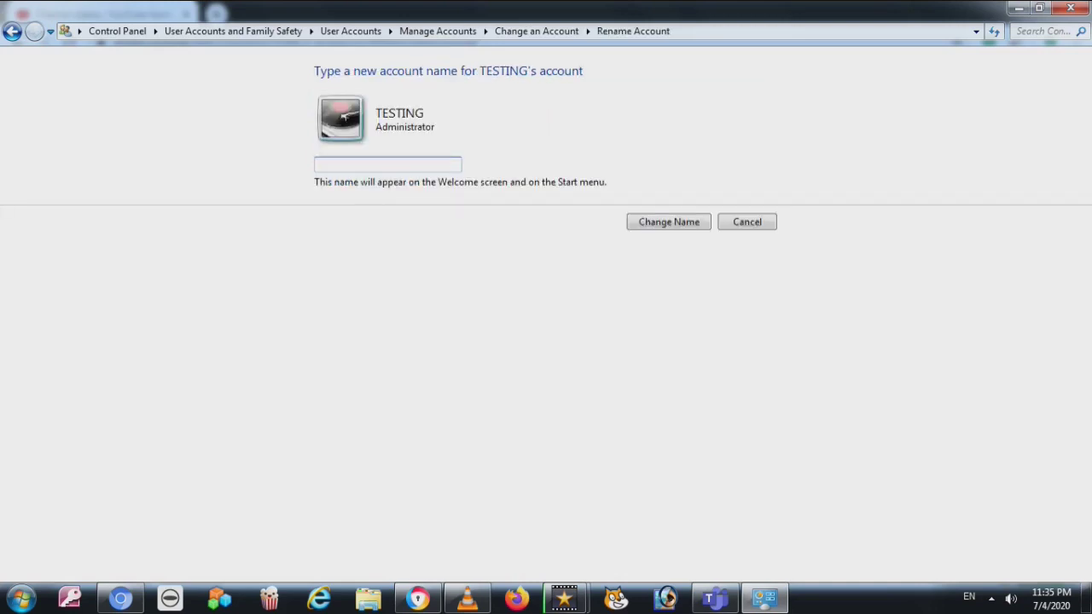
pyautogui.write('SHARIQ')
pyautogui.press('Return')
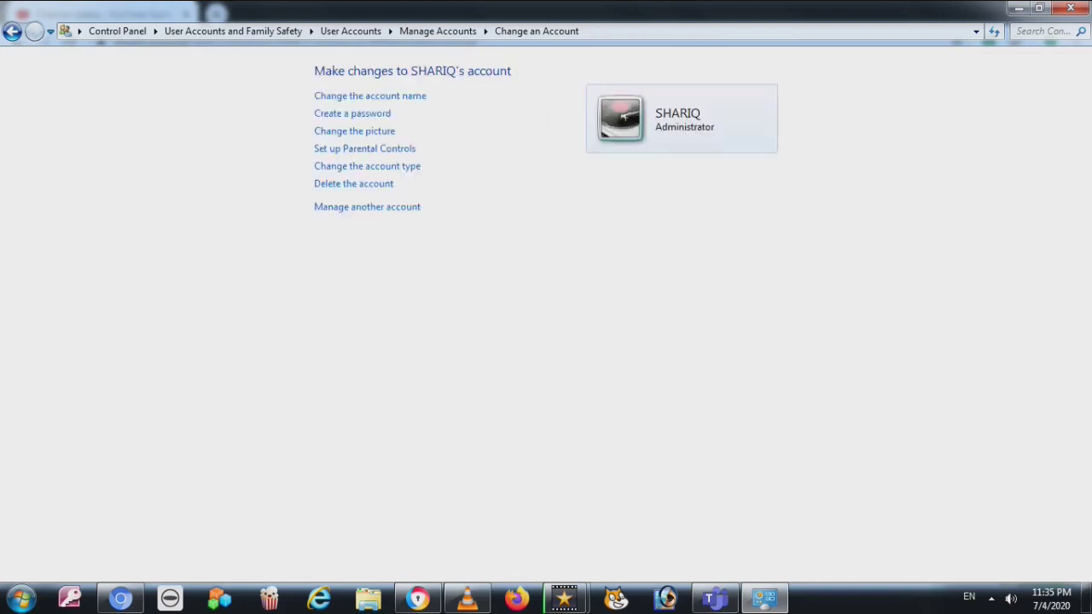
# Create a password for SHARIQ, confirm it, and add a password hint
pyautogui.click(352, 113)
pyautogui.write('•••••••••••')
pyautogui.press('Tab')
pyautogui.write('••••••••••')
pyautogui.press('Tab')
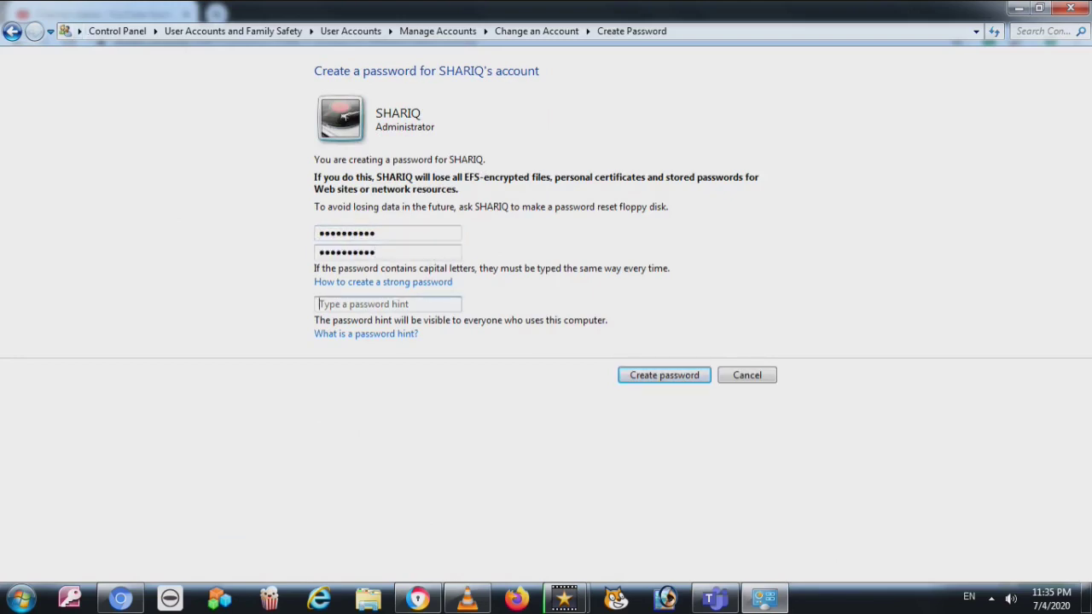
pyautogui.write('7931')
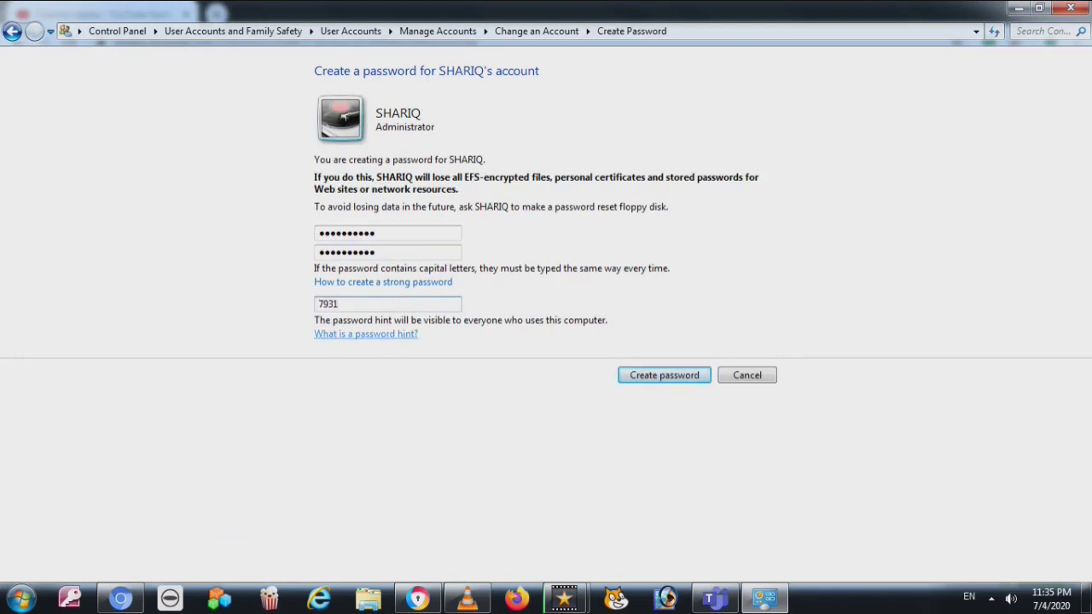
pyautogui.press('Tab')
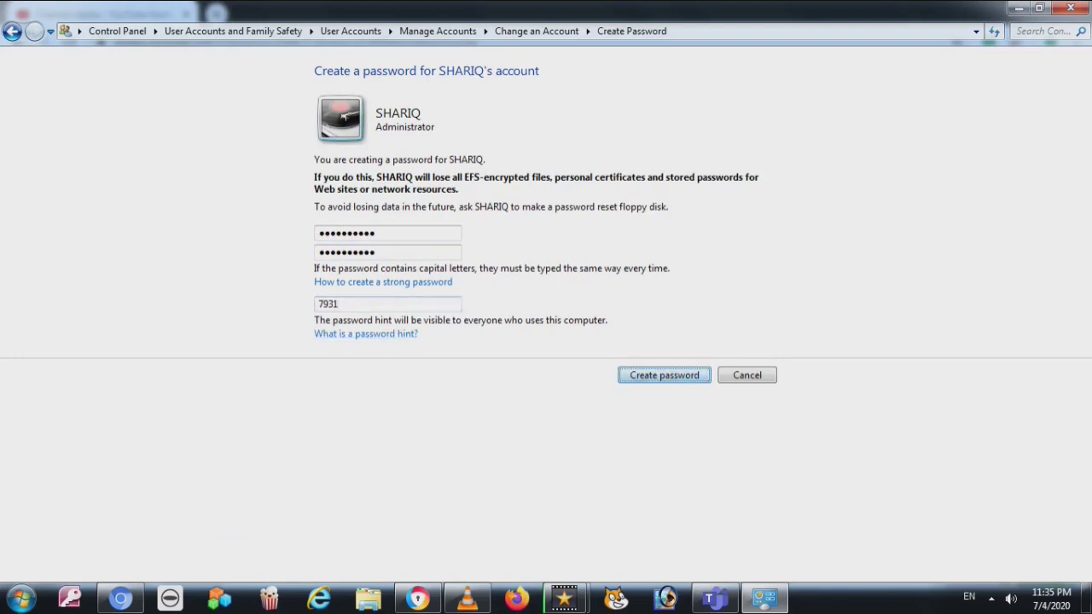
pyautogui.press('Return')
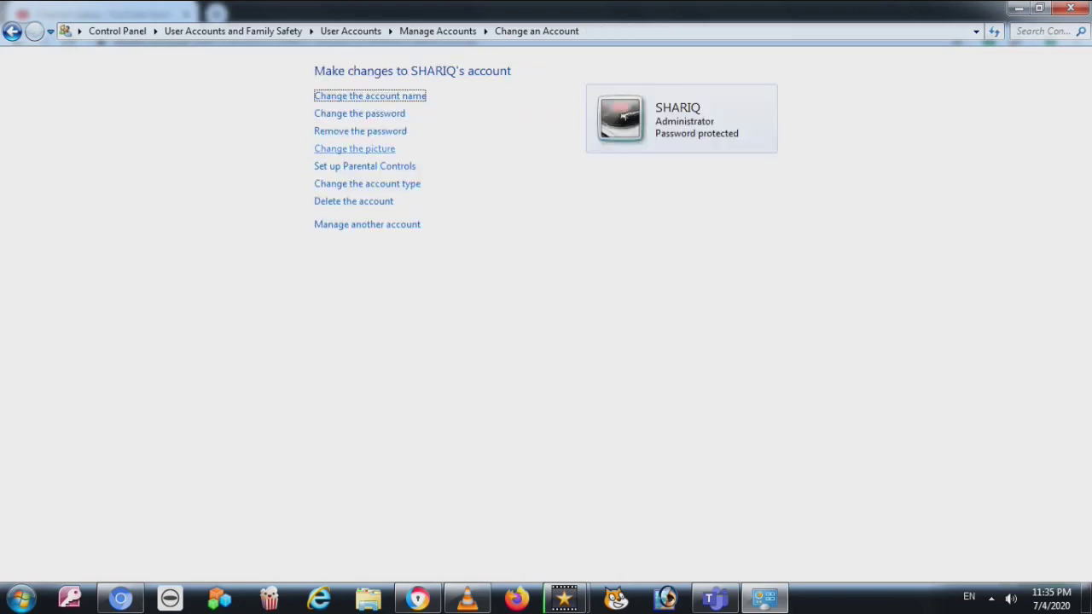
pyautogui.click(360, 130)
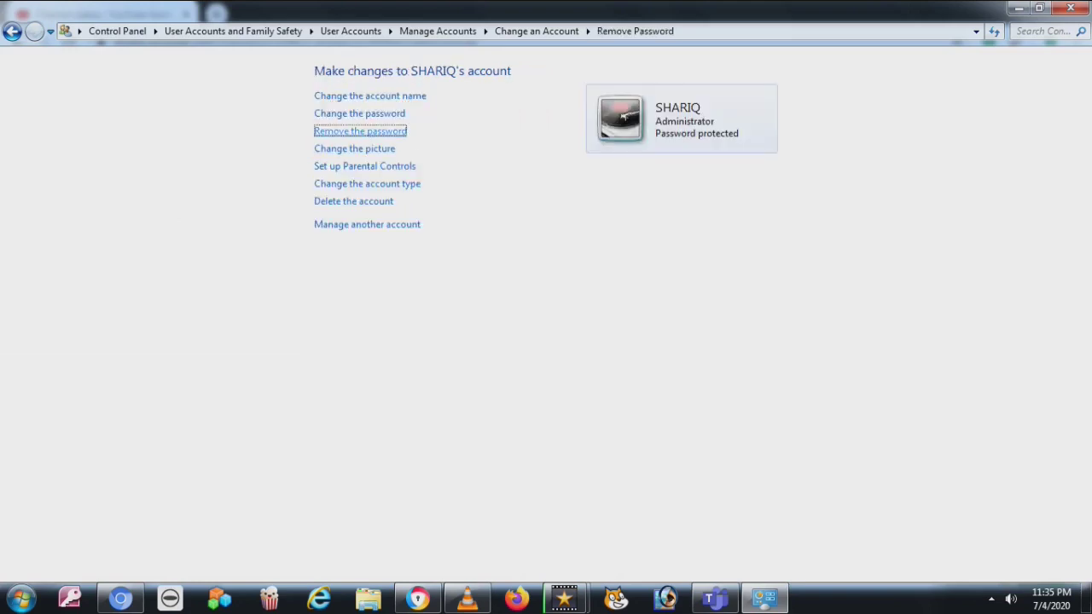
# Cancel removing SHARIQ's password so the account stays protected
pyautogui.hotkey('alt', 'Left')
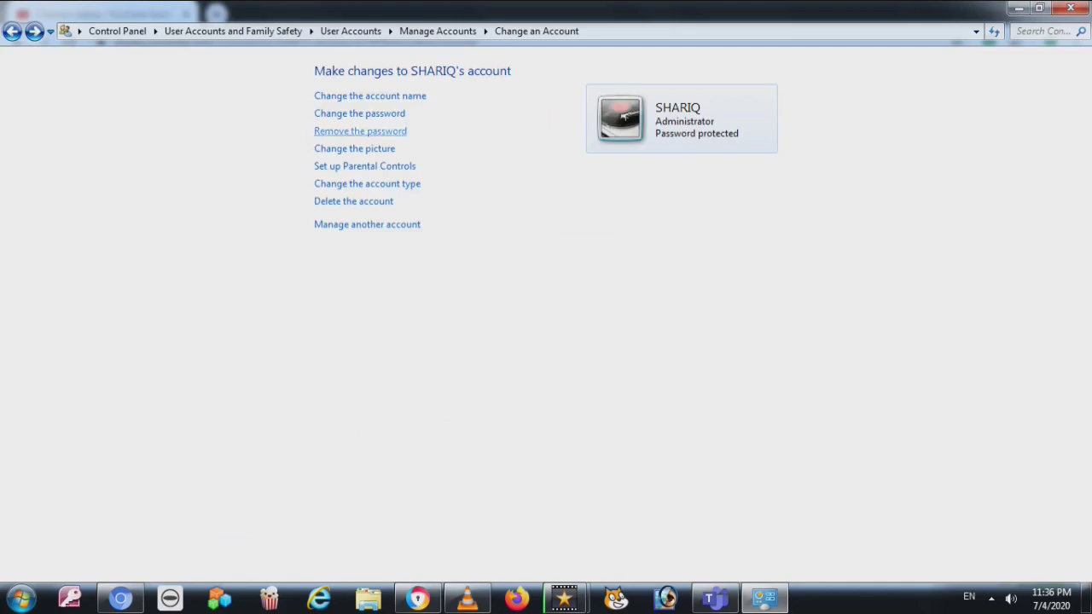
pyautogui.click(360, 130)
pyautogui.press('Tab')
pyautogui.press('Return')
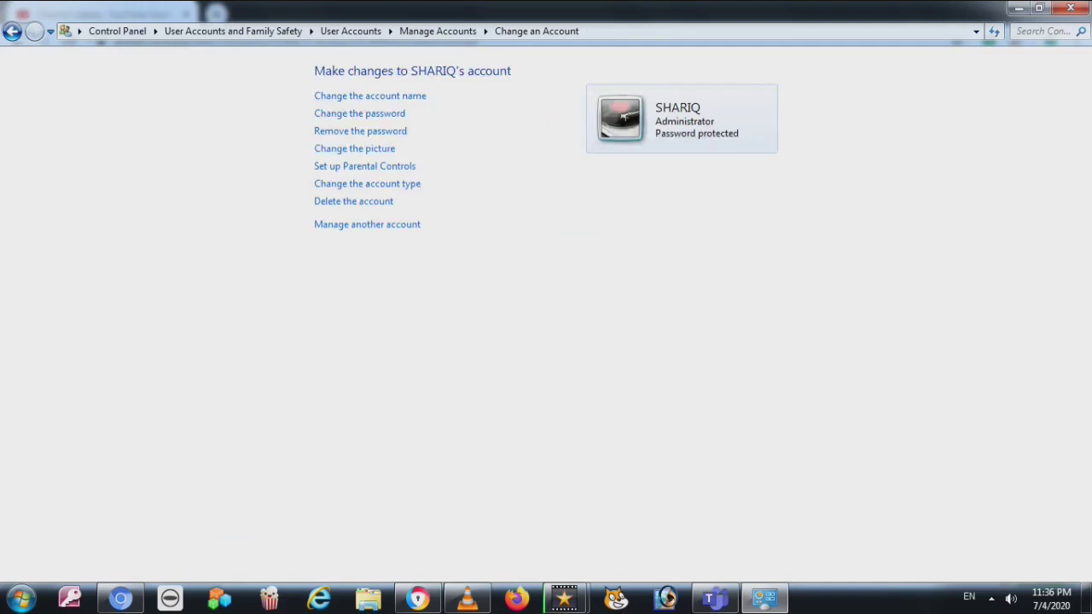
# Give SHARIQ the Pomeranian dog picture, then go to Parental Controls setup
pyautogui.click(354, 148)
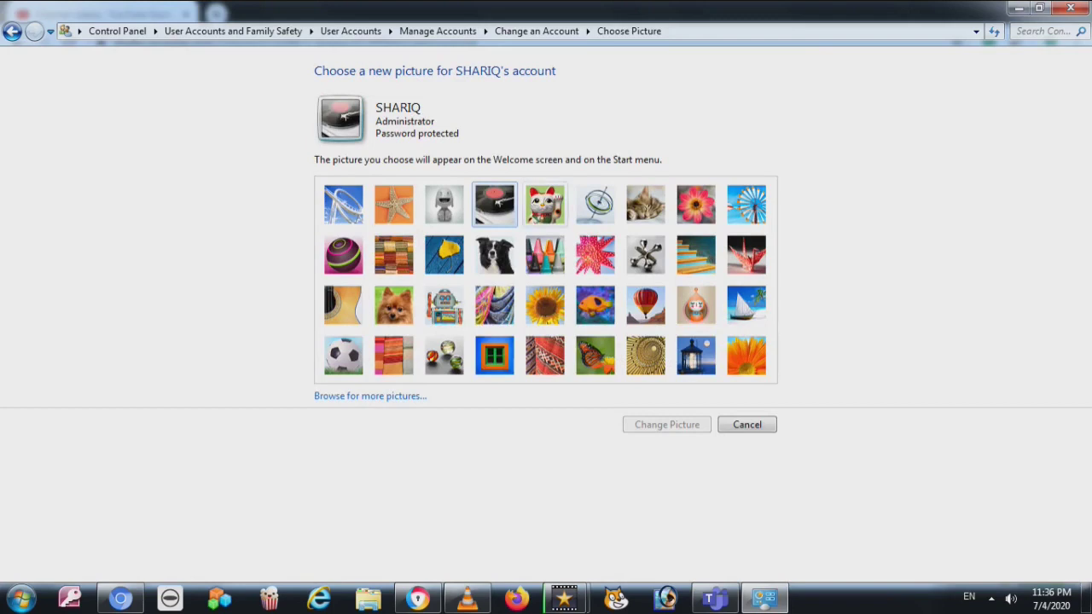
pyautogui.click(393, 304)
pyautogui.press('Return')
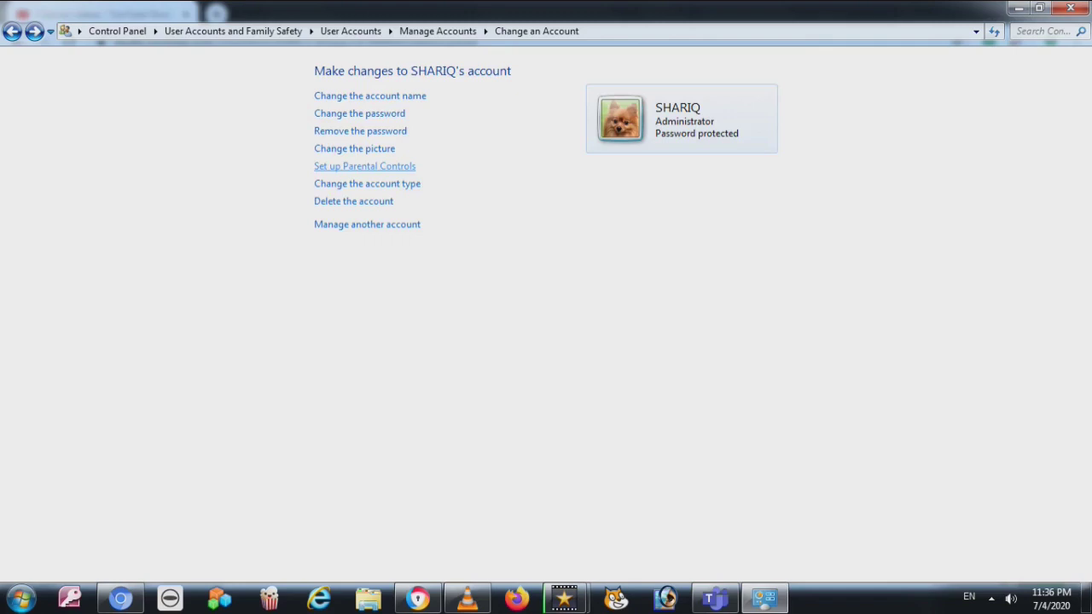
pyautogui.click(364, 166)
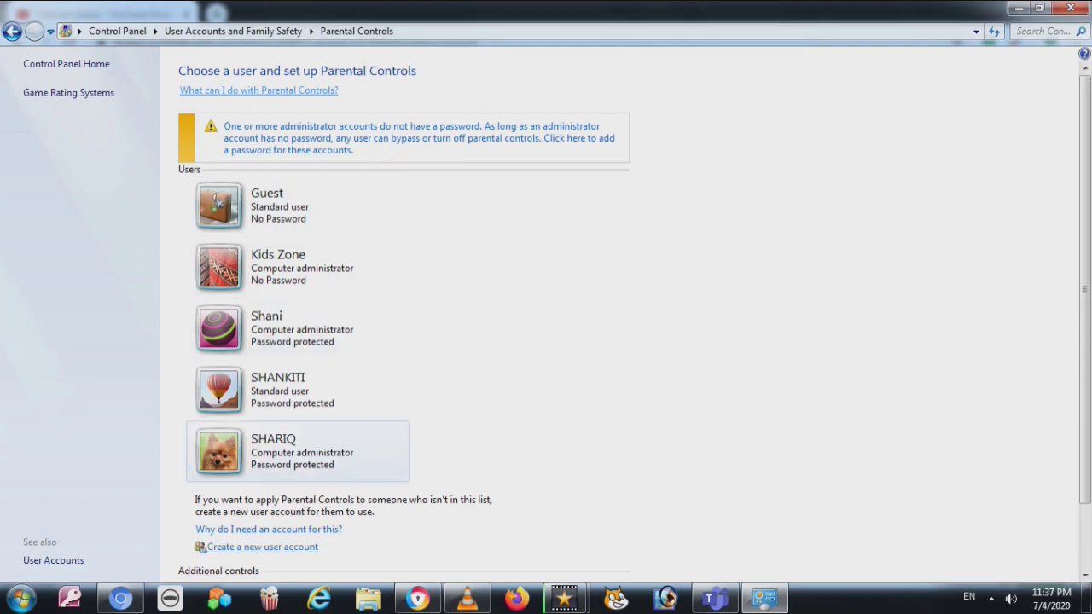
# Select SHARIQ, force passwords on all administrator accounts, and decline converting to a limited account
pyautogui.click(298, 453)
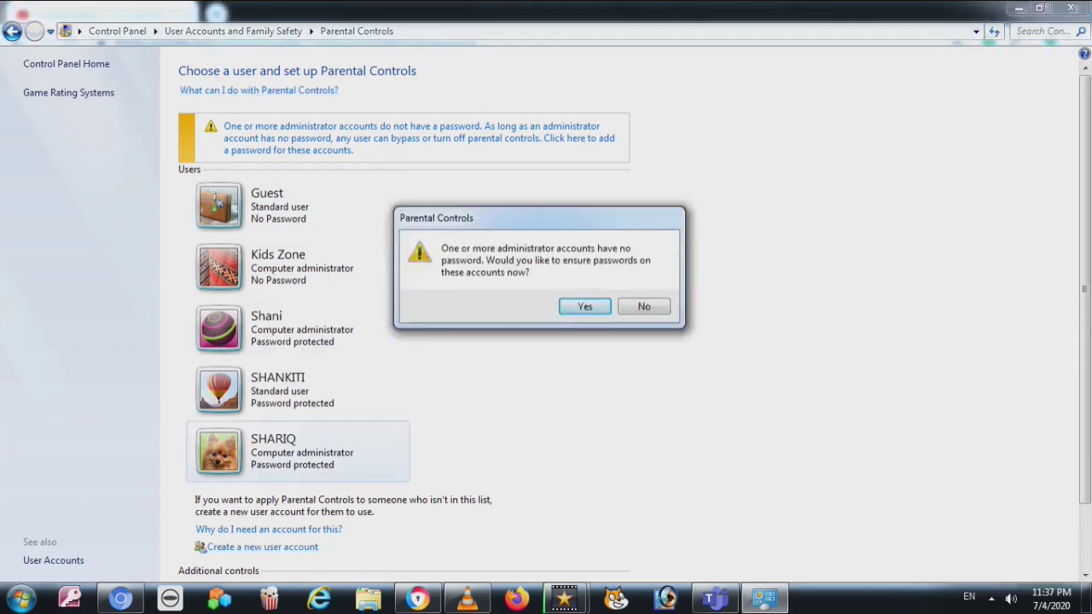
pyautogui.press('Return')
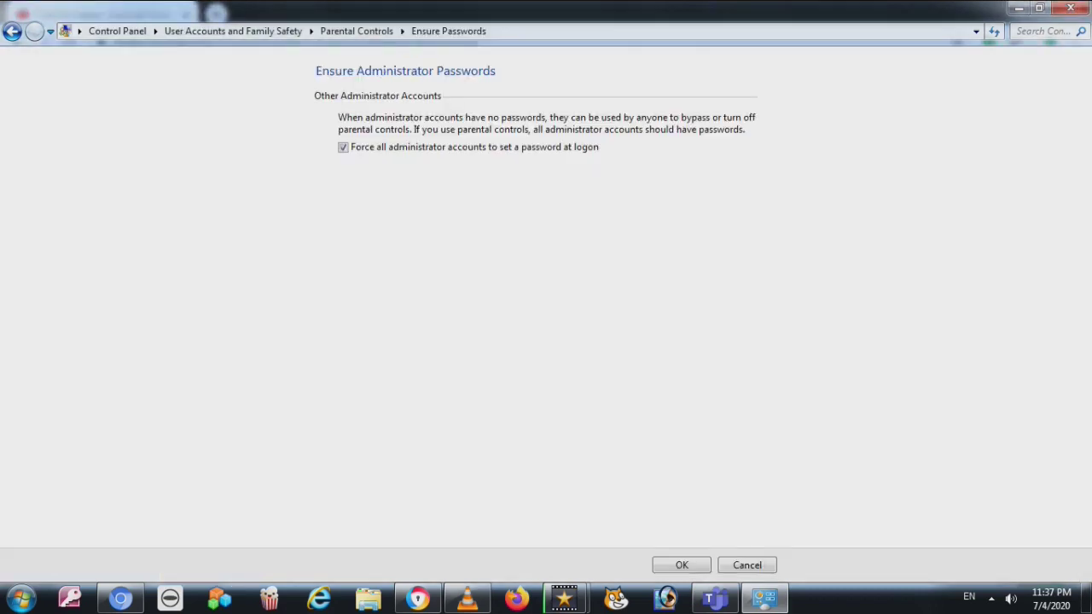
pyautogui.press('Return')
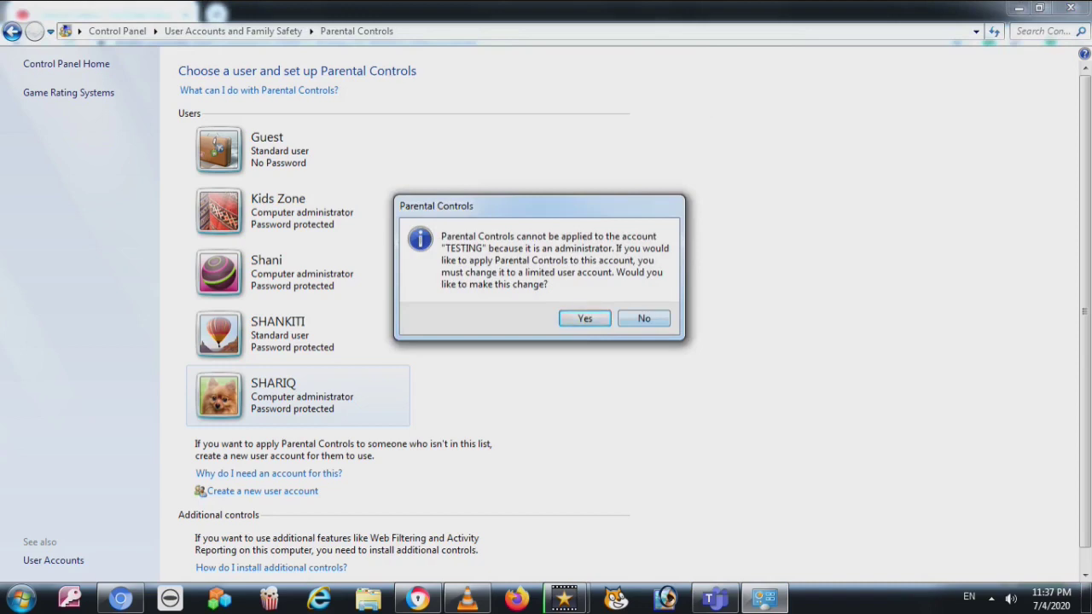
pyautogui.press('Escape')
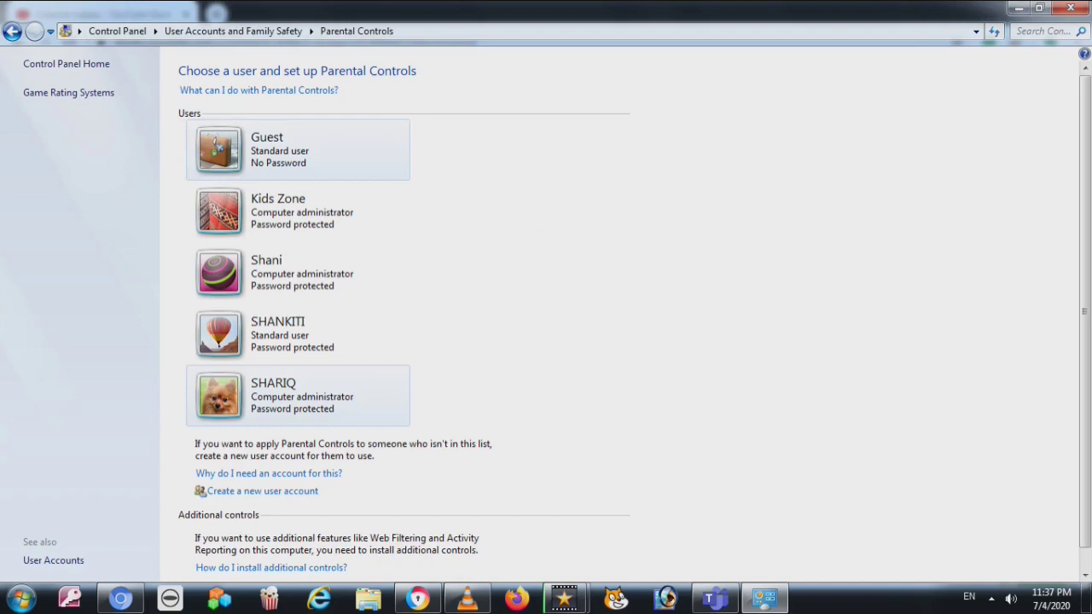
pyautogui.click(12, 31)
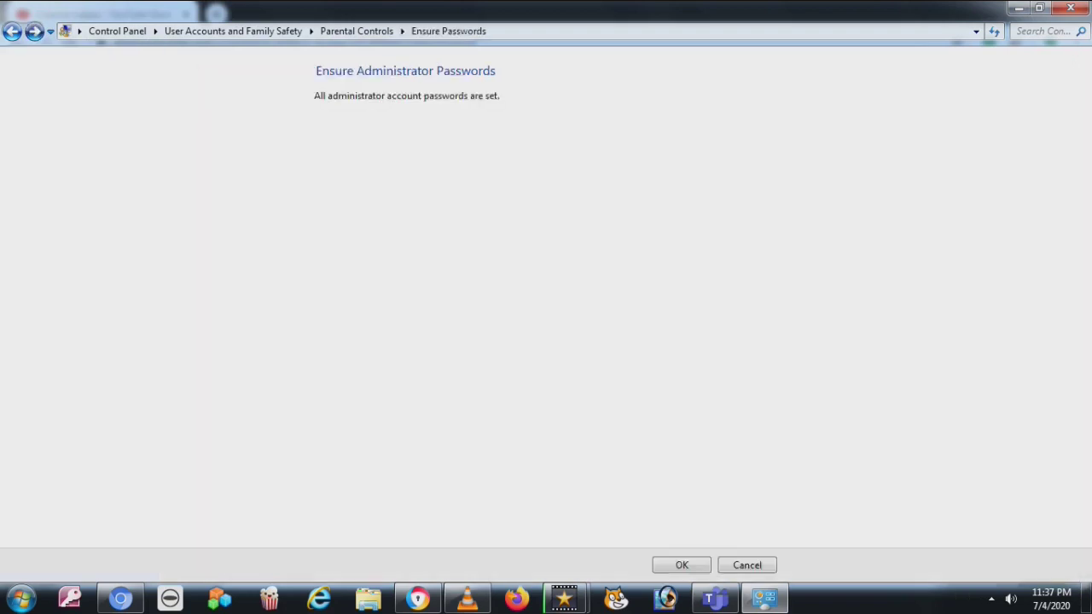
pyautogui.click(12, 31)
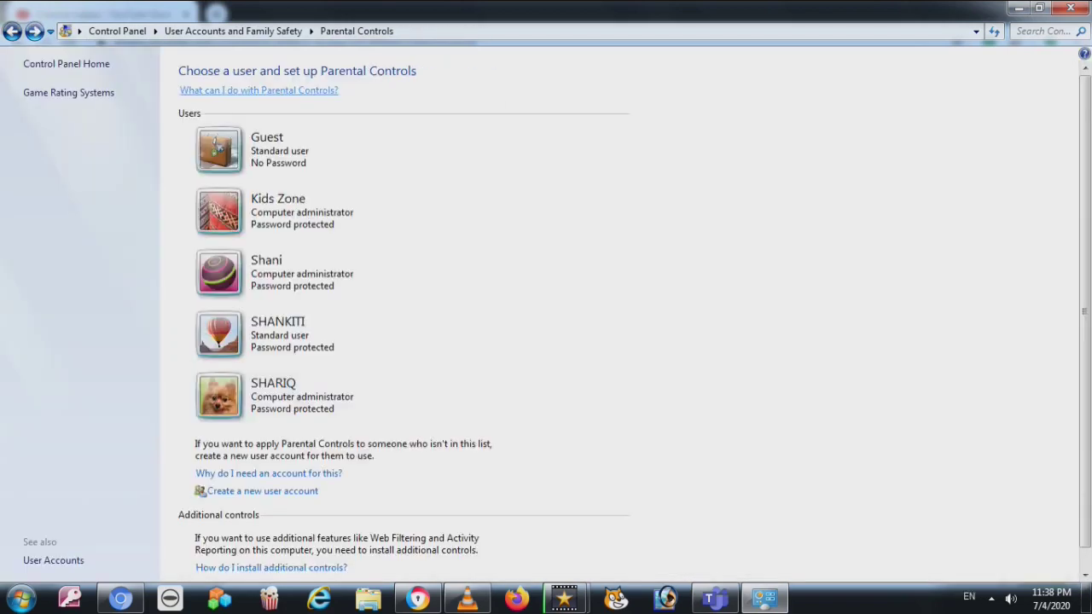
pyautogui.click(12, 31)
pyautogui.click(251, 173)
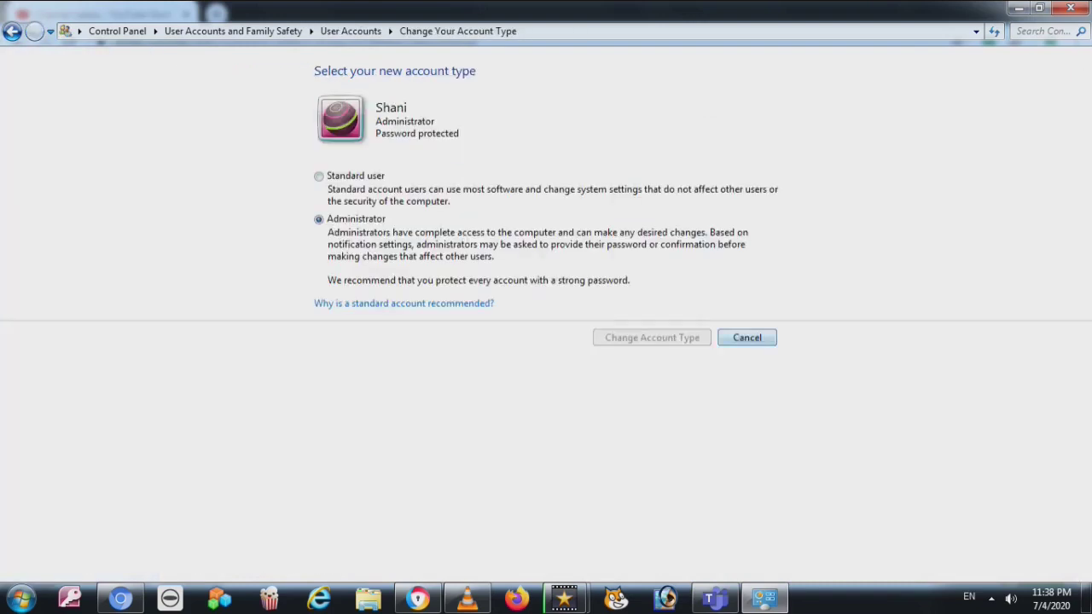
pyautogui.press('Return')
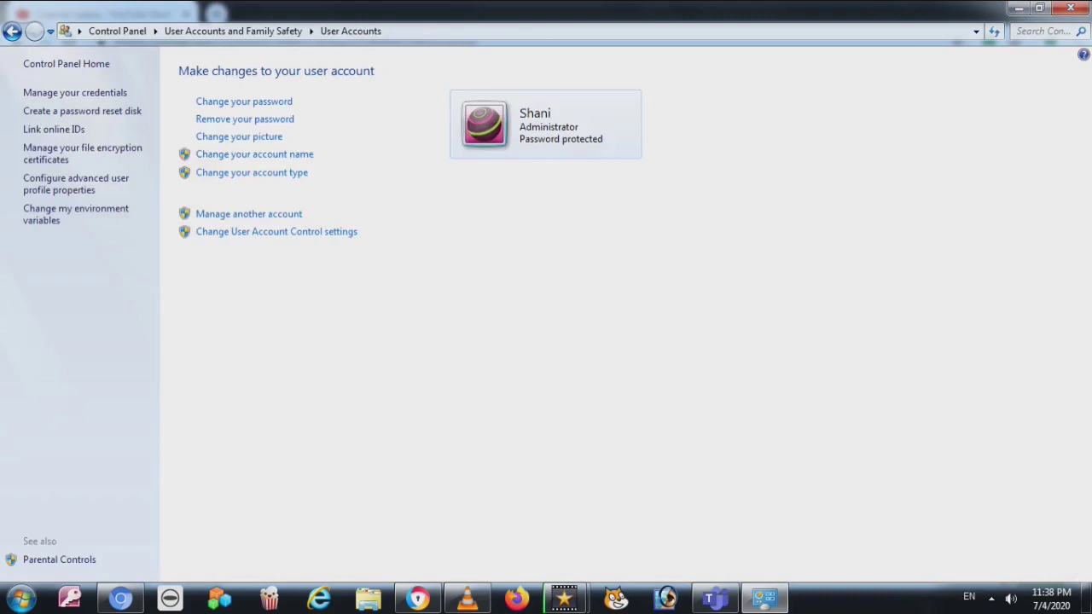
pyautogui.click(248, 214)
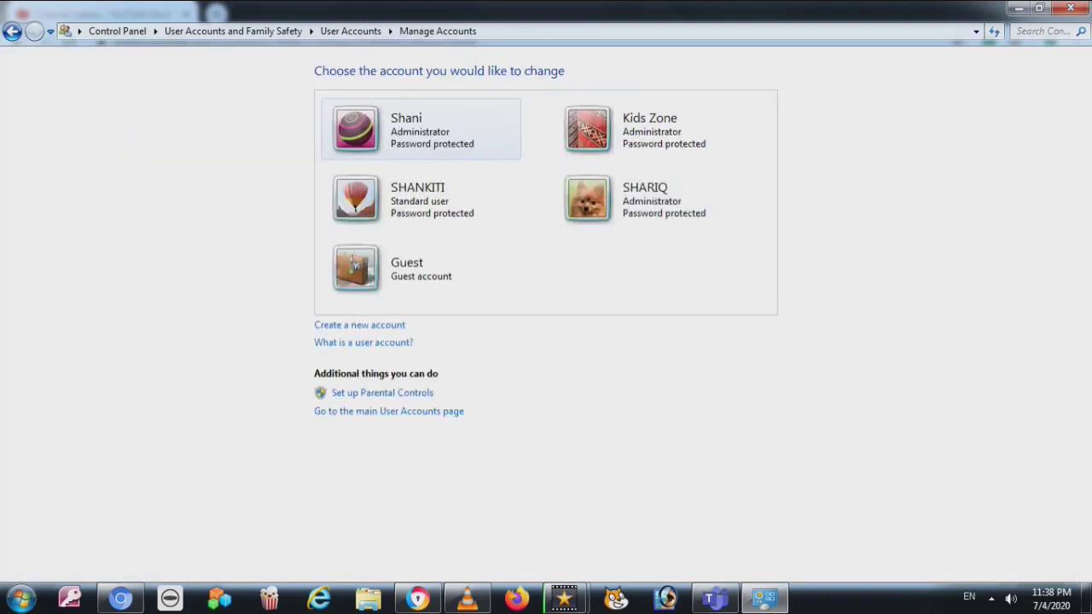
pyautogui.click(635, 197)
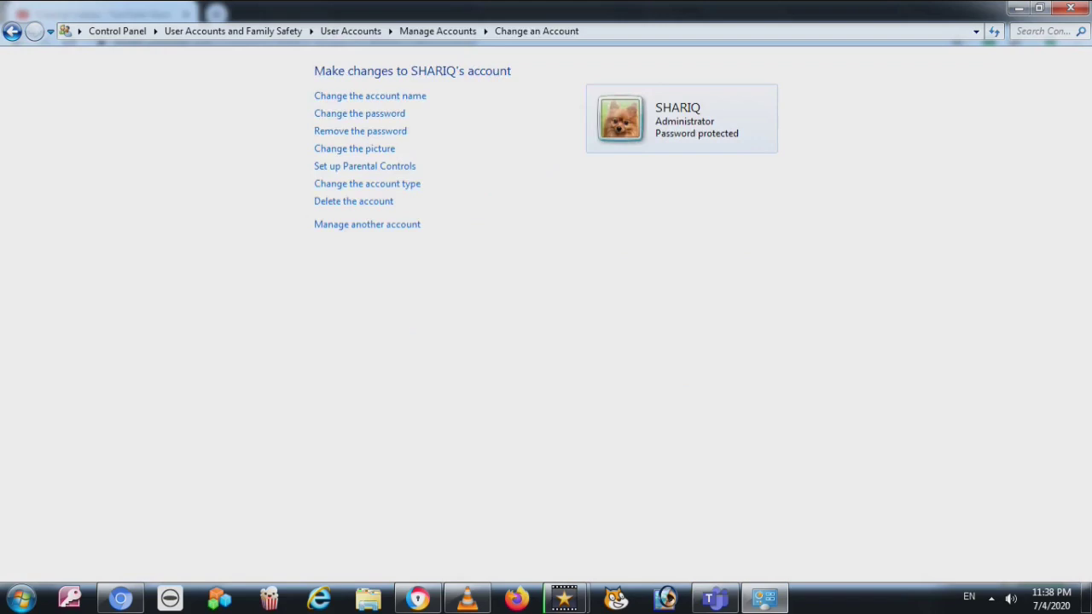
pyautogui.click(319, 219)
pyautogui.click(353, 201)
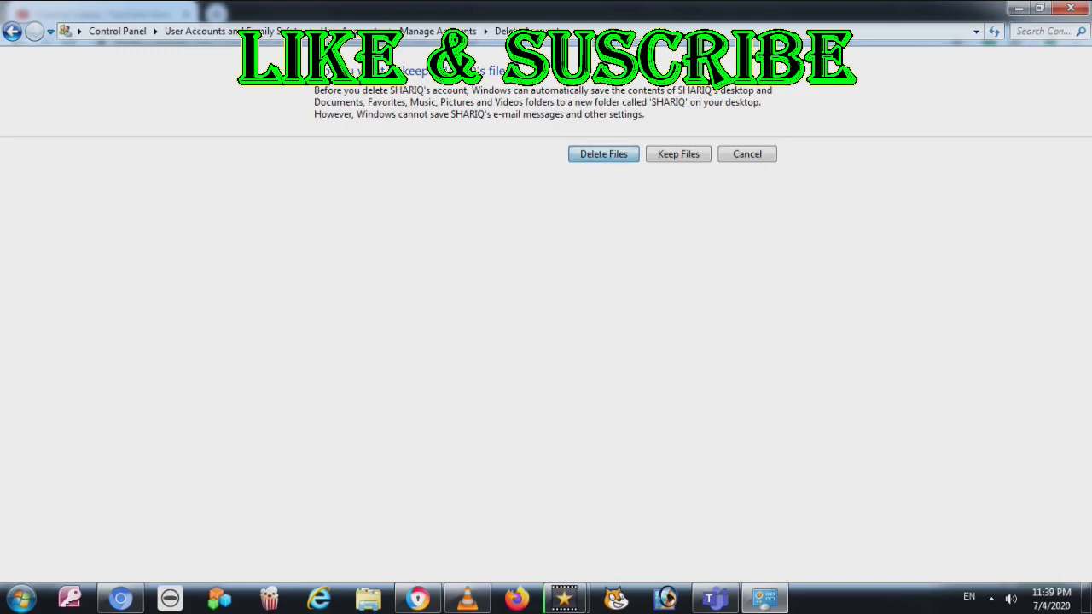
# Choose Delete Files and confirm deleting the SHARIQ account
pyautogui.press('Return')
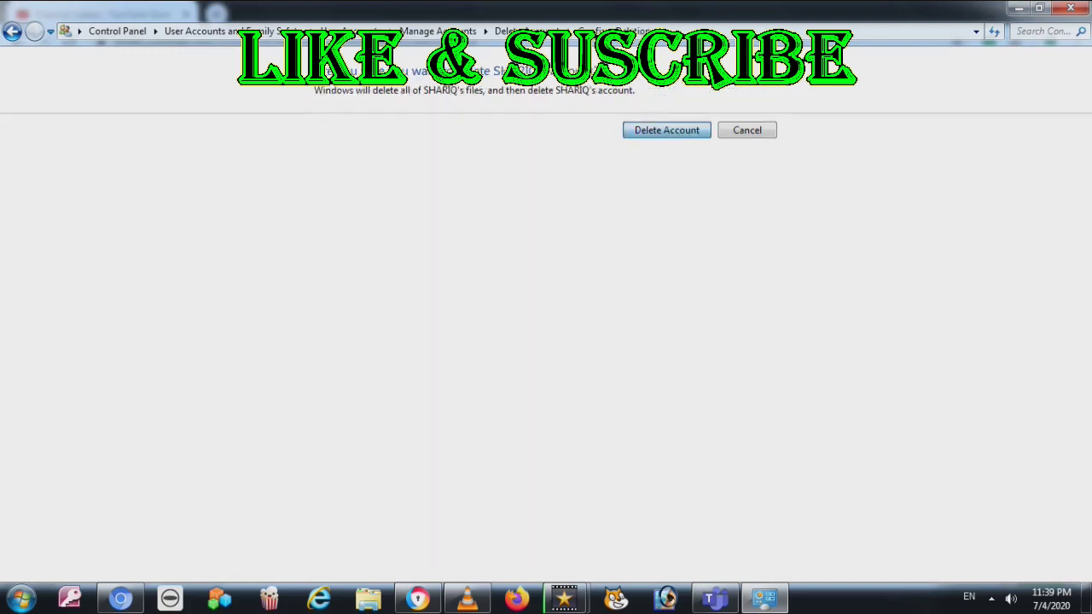
pyautogui.press('Return')
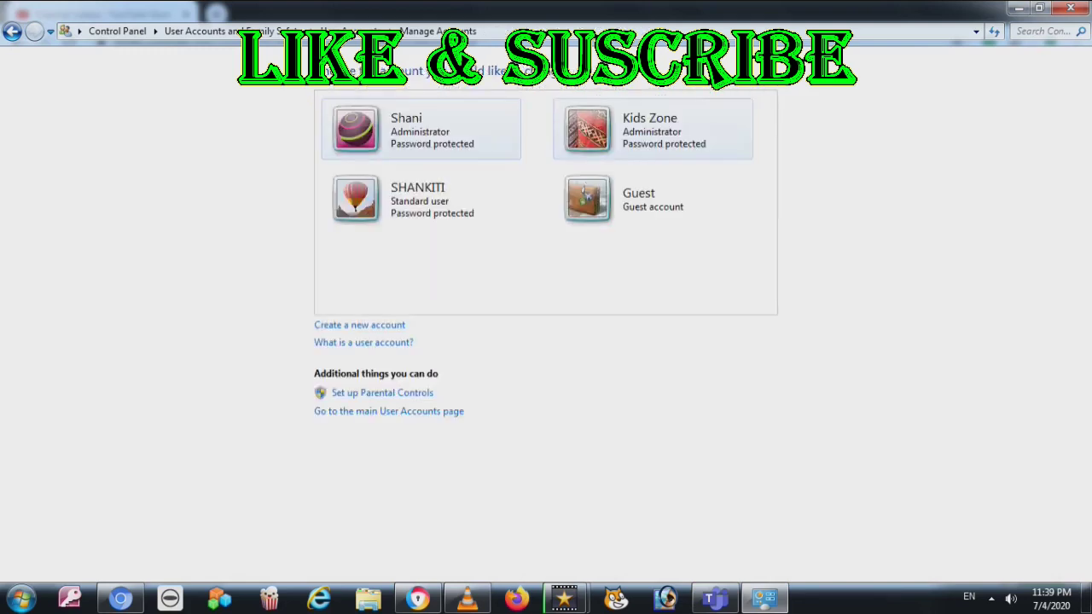